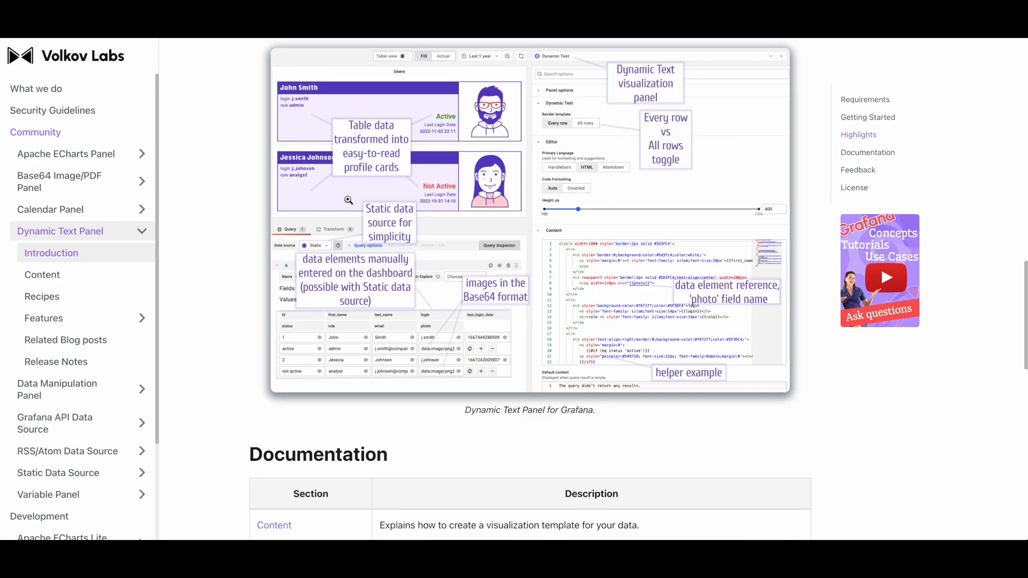
Read through the Dynamic Text Panel documentation page, highlighting its title.
scroll(445, 258, down, 1)
scroll(420, 285, down, 10)
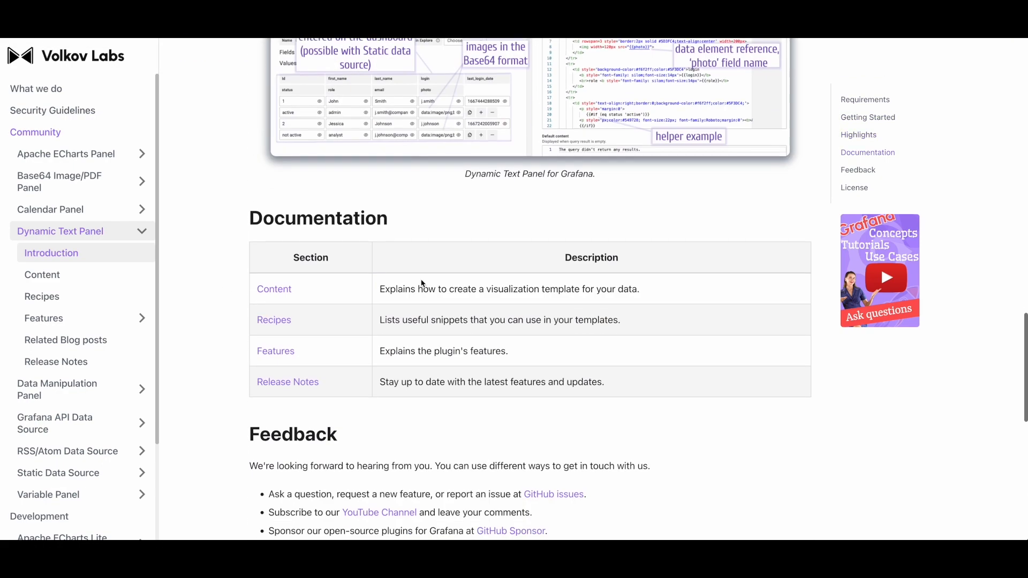
scroll(413, 292, up, 8)
scroll(410, 294, up, 5)
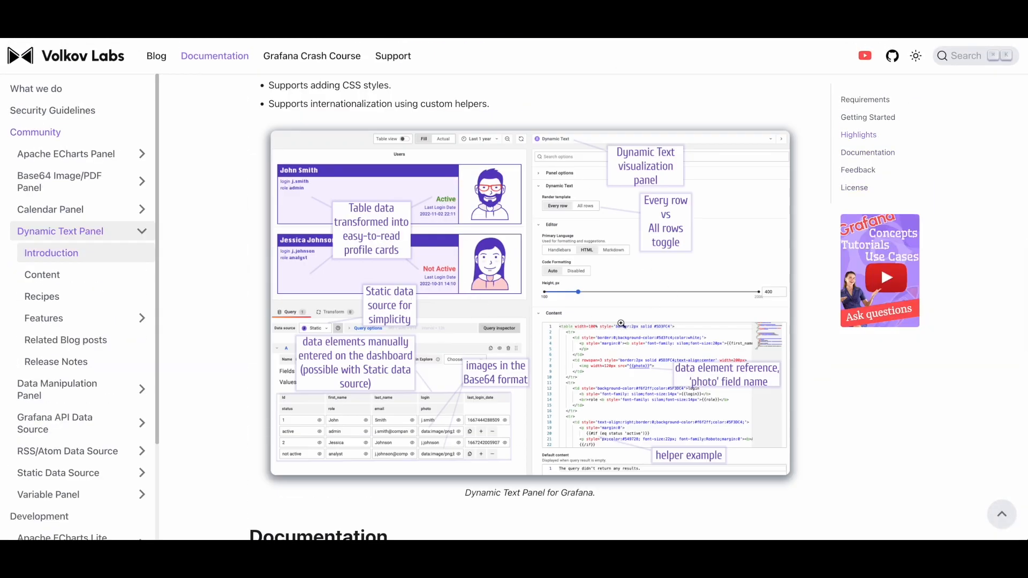
scroll(610, 373, down, 5)
scroll(610, 372, up, 15)
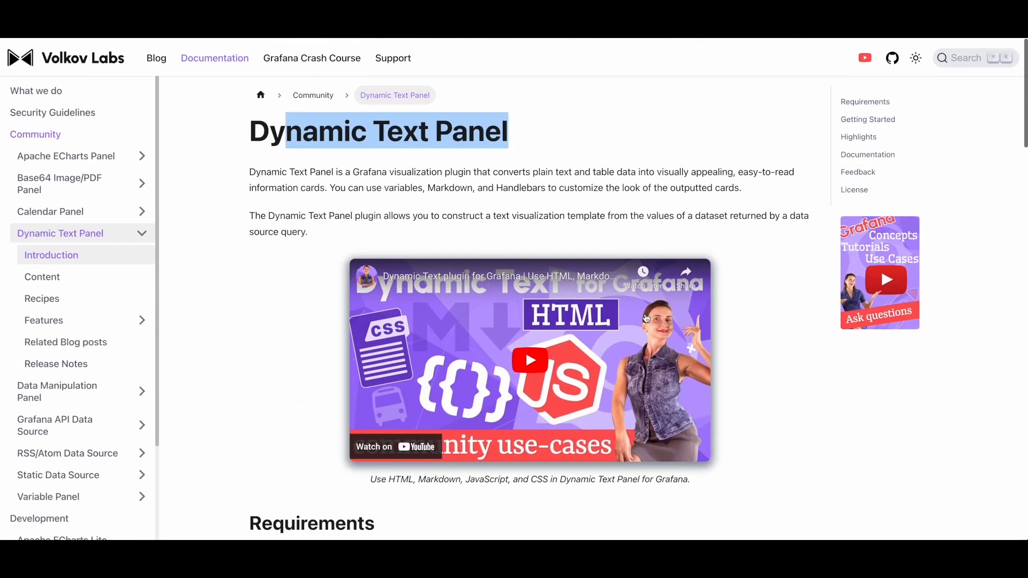
click(313, 135)
drag(250, 131, 522, 130)
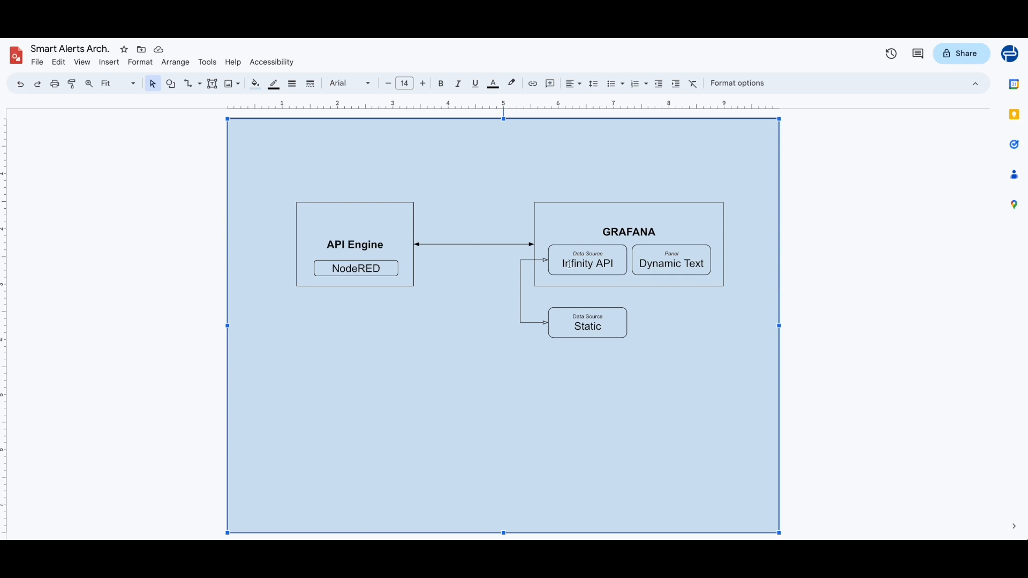
Inspect the Static, Infinity API and Dynamic Text boxes in the architecture diagram.
click(566, 326)
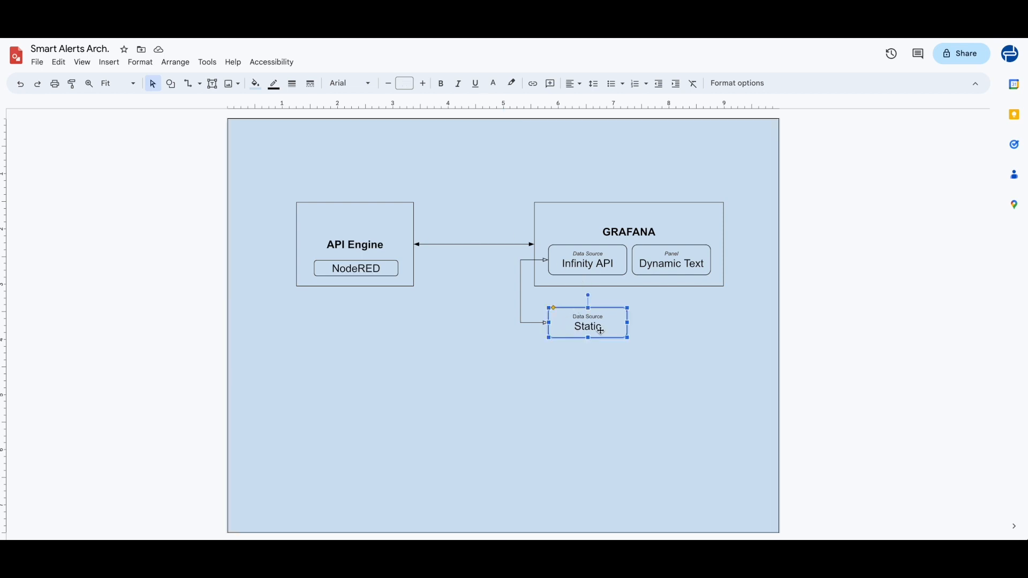
click(571, 266)
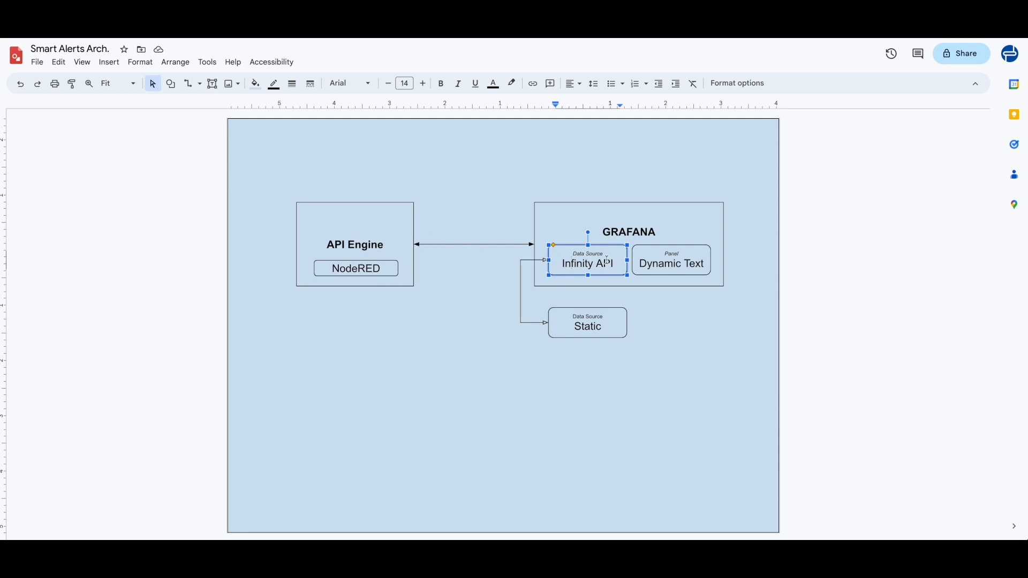
click(648, 263)
click(642, 303)
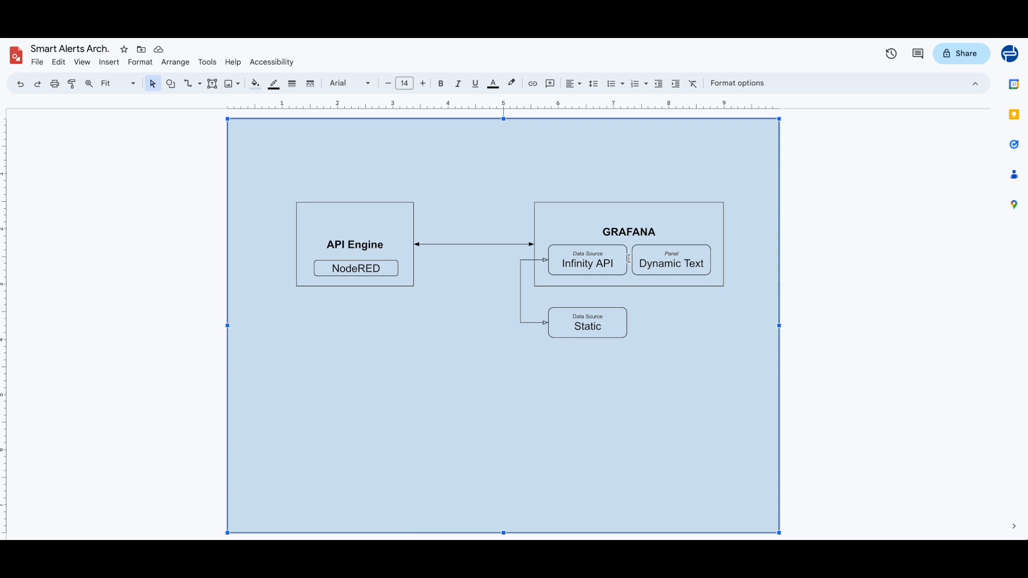
click(557, 263)
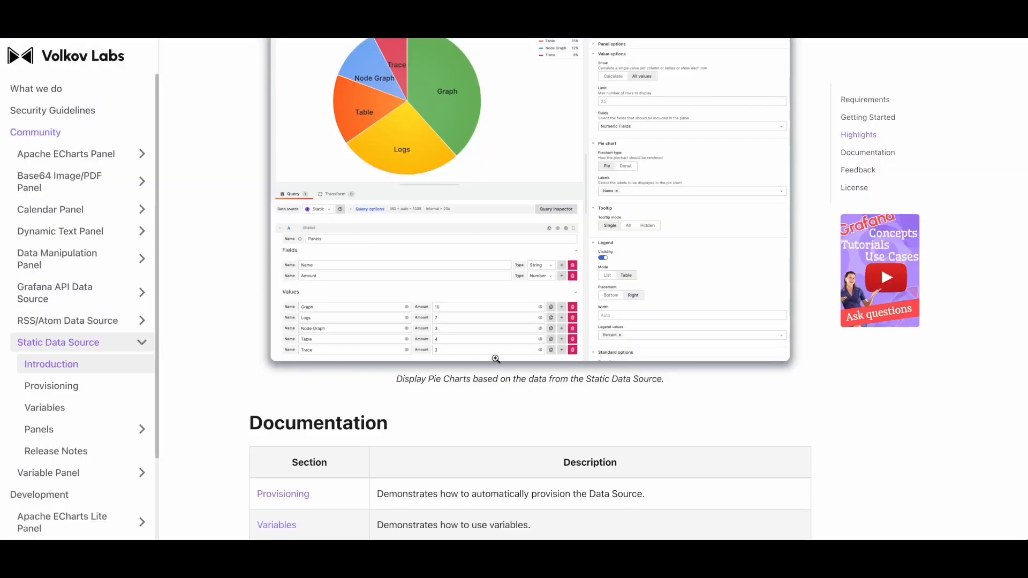
Review the Static Data Source documentation page and its sidebar entries.
scroll(326, 193, down, 1)
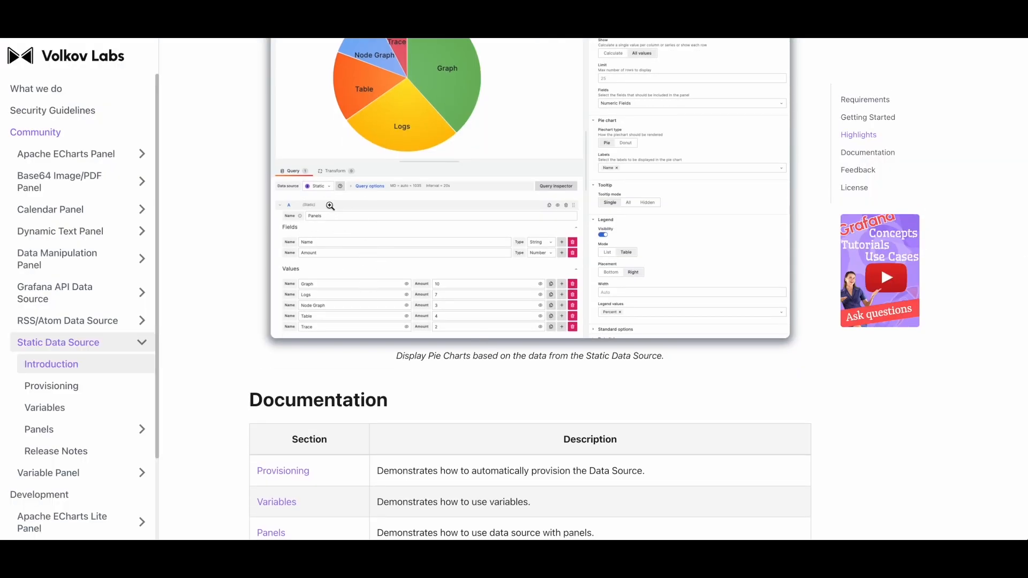
scroll(39, 252, down, 2)
scroll(37, 253, up, 2)
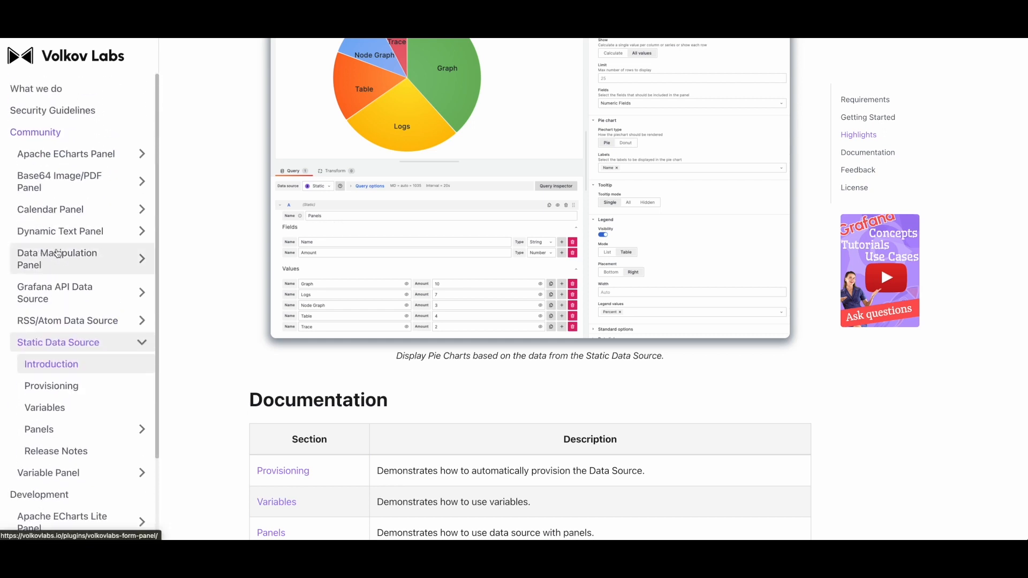
scroll(81, 253, down, 2)
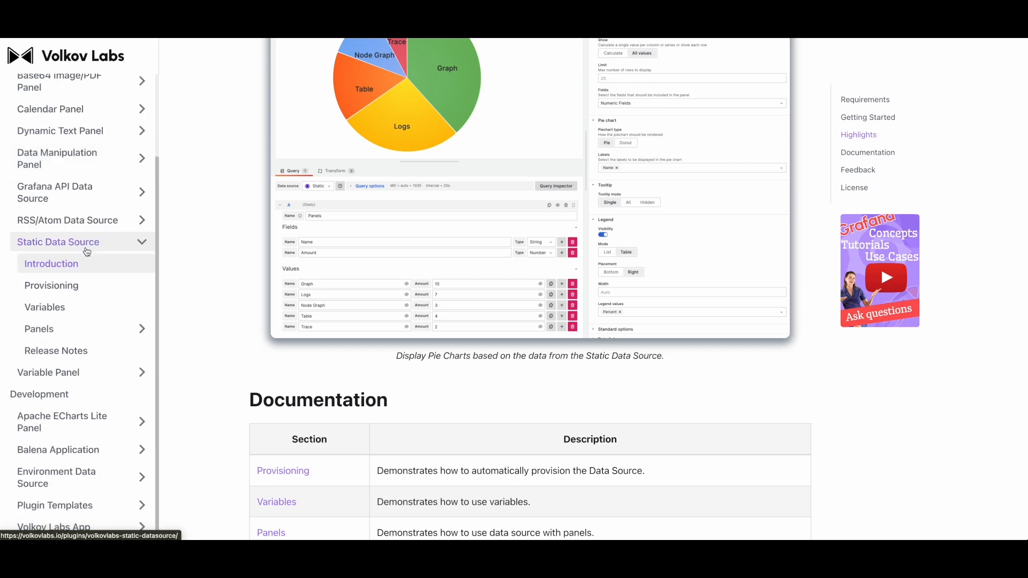
scroll(259, 69, up, 1)
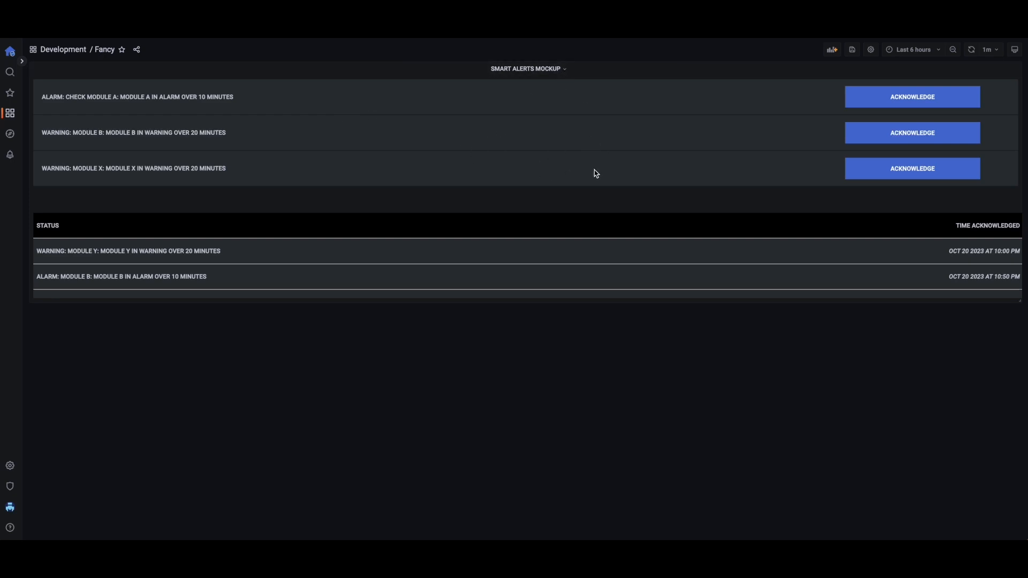
Open the Smart Alerts Mockup panel for editing and review its static query fields and values.
click(562, 74)
click(534, 92)
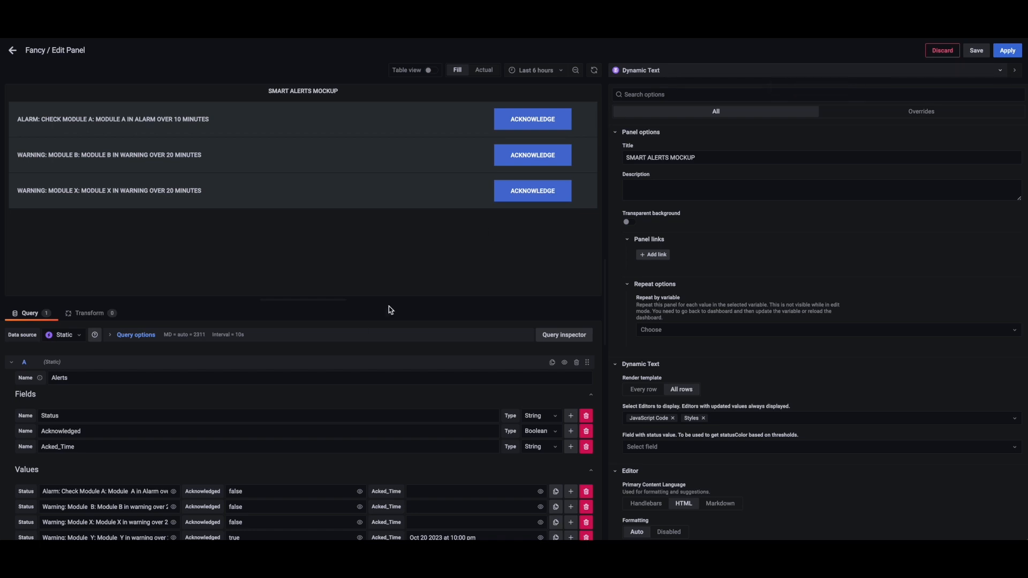
scroll(231, 439, down, 1)
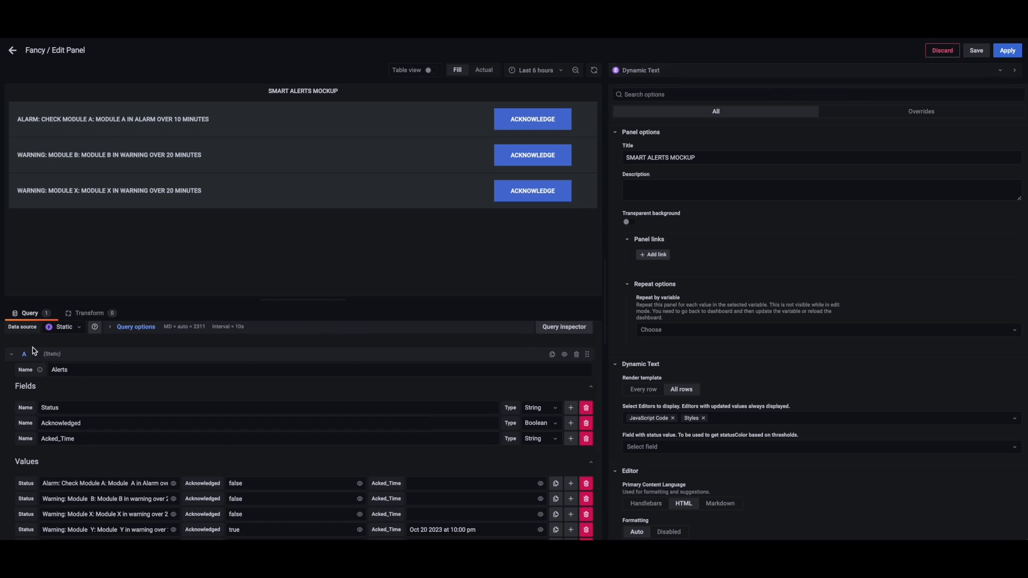
scroll(86, 397, down, 1)
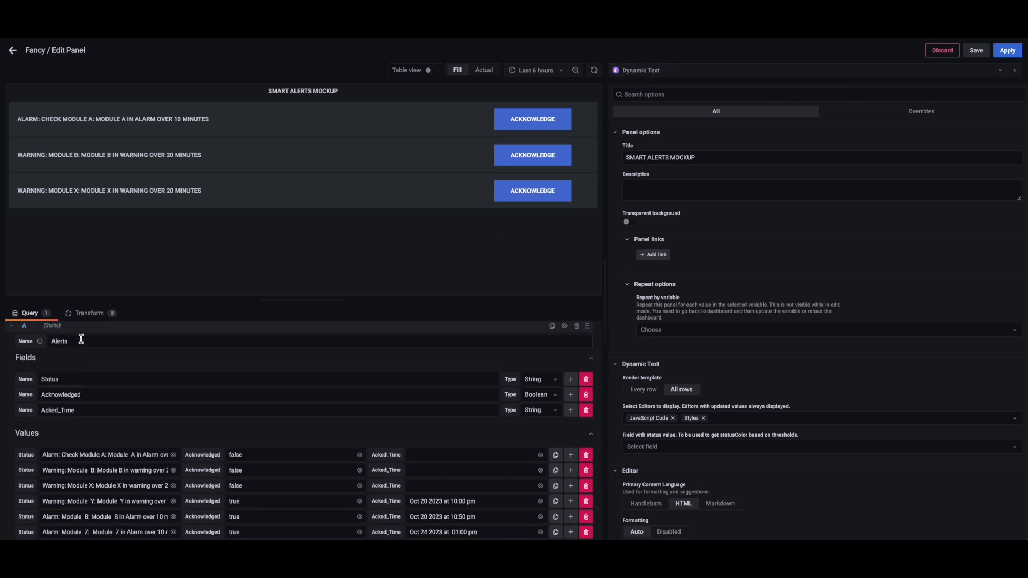
scroll(99, 400, down, 1)
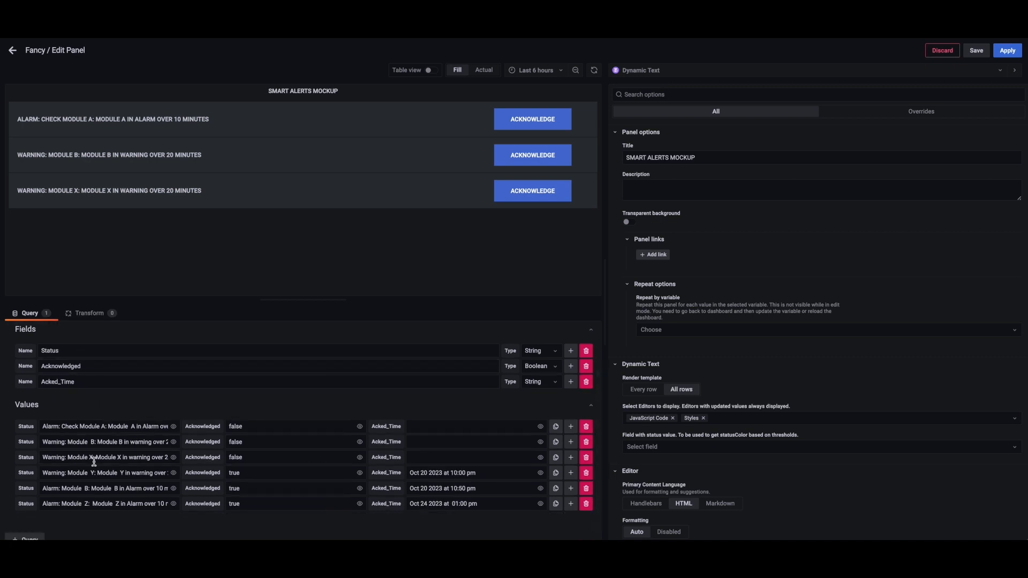
Switch on table view to inspect the raw alert data, then switch it off again.
click(430, 70)
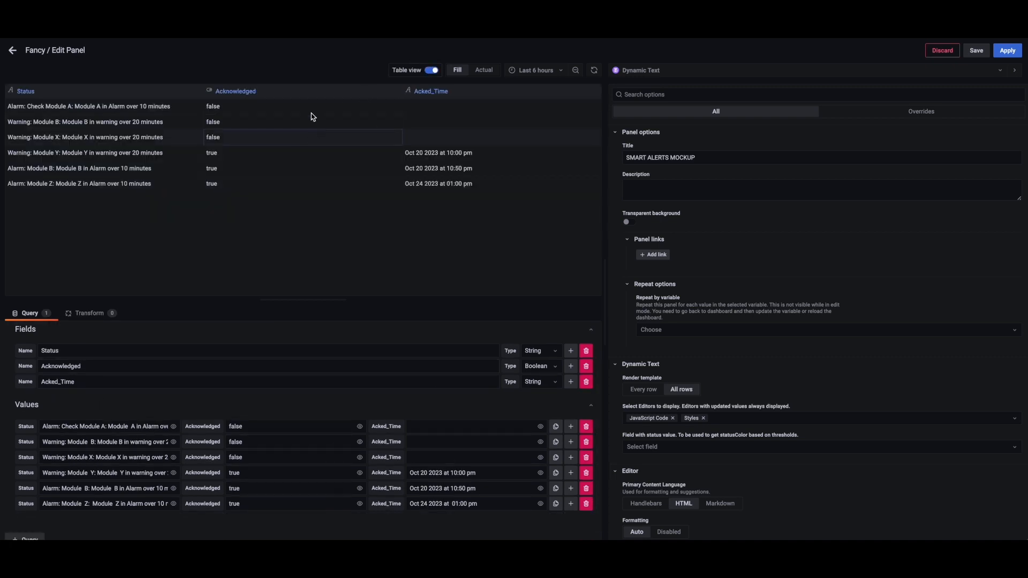
scroll(338, 461, up, 1)
scroll(339, 461, up, 2)
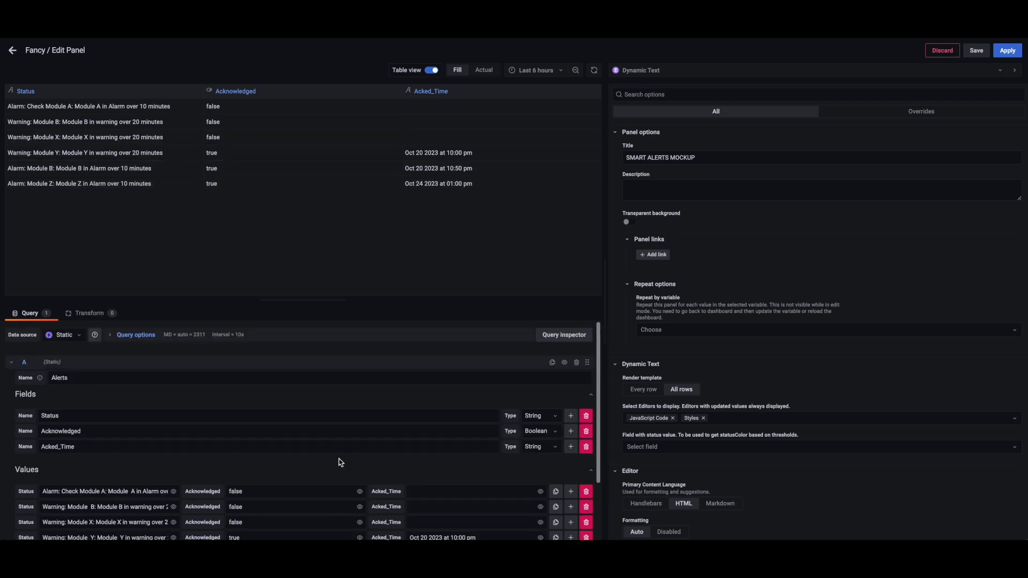
scroll(339, 464, down, 3)
scroll(338, 462, up, 3)
scroll(259, 438, down, 3)
scroll(257, 437, up, 3)
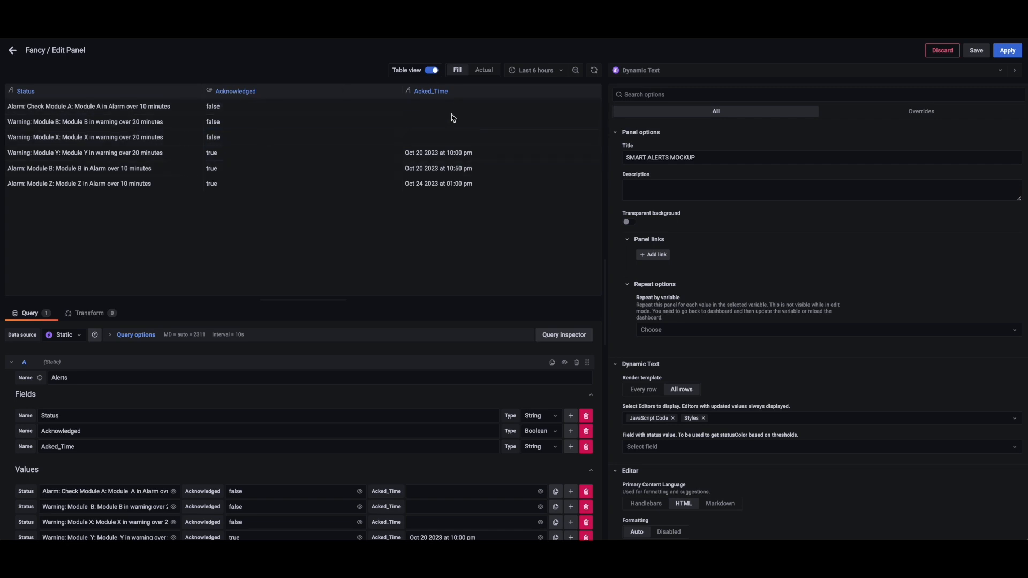
click(432, 70)
Review the Dynamic Text options: render template, HTML content, JavaScript code and CSS styles.
scroll(720, 223, down, 4)
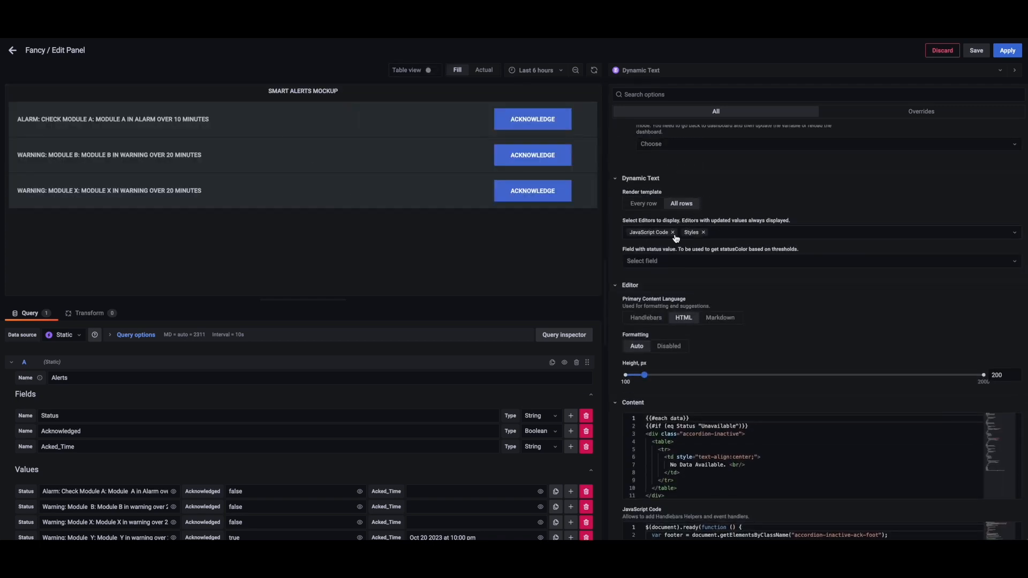
scroll(802, 241, down, 3)
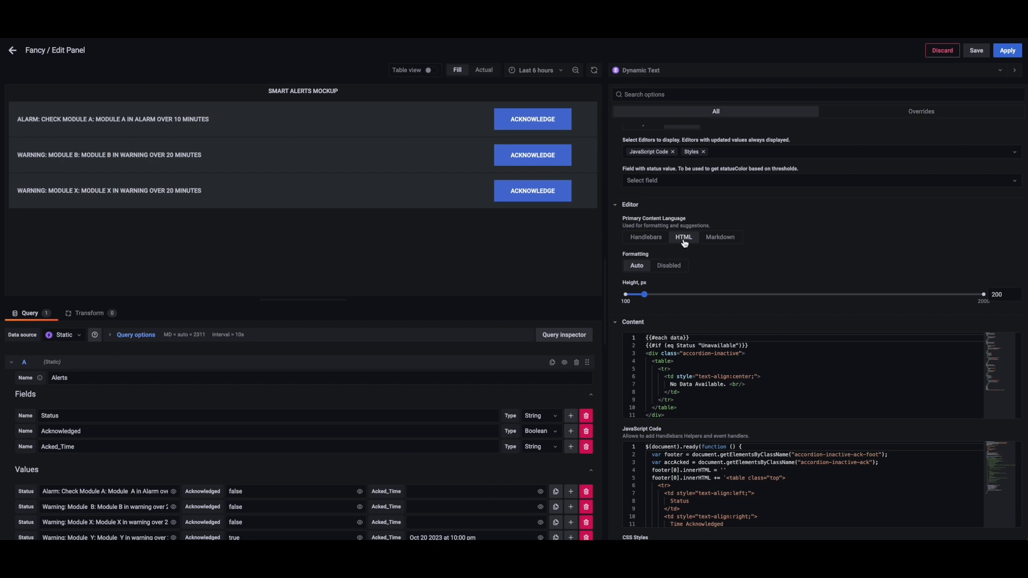
scroll(831, 228, down, 2)
scroll(831, 227, down, 1)
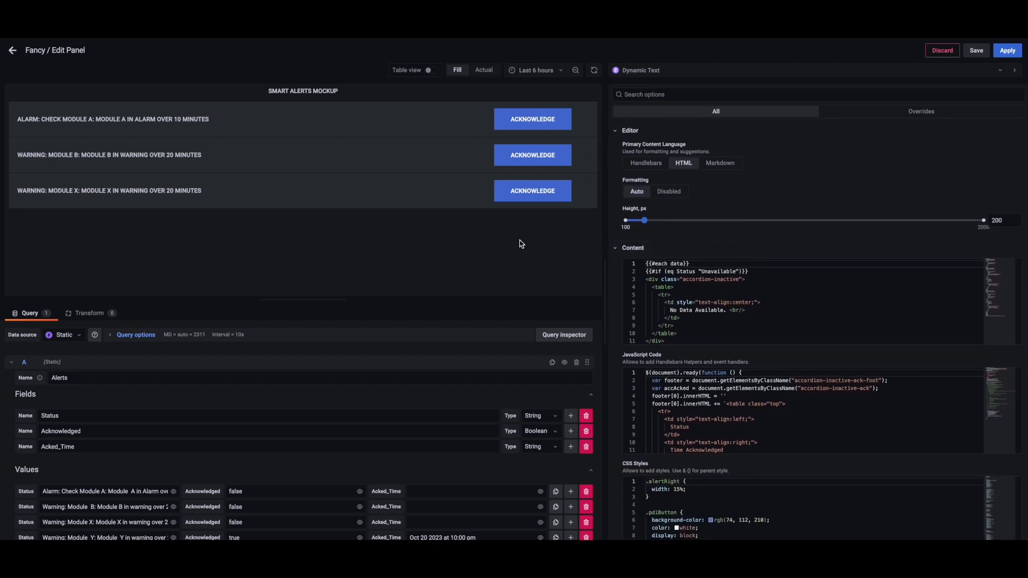
scroll(748, 323, down, 20)
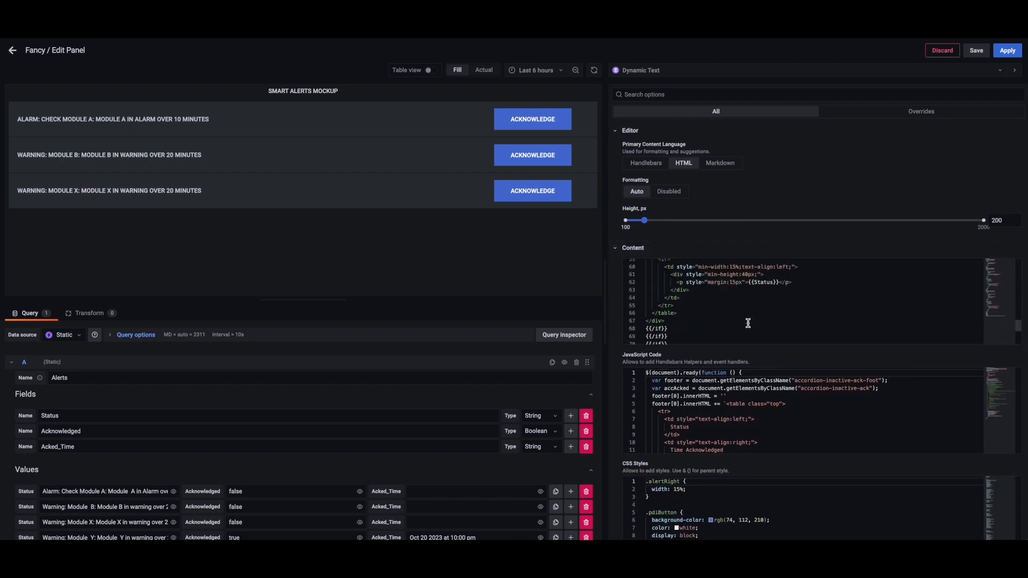
scroll(748, 323, up, 12)
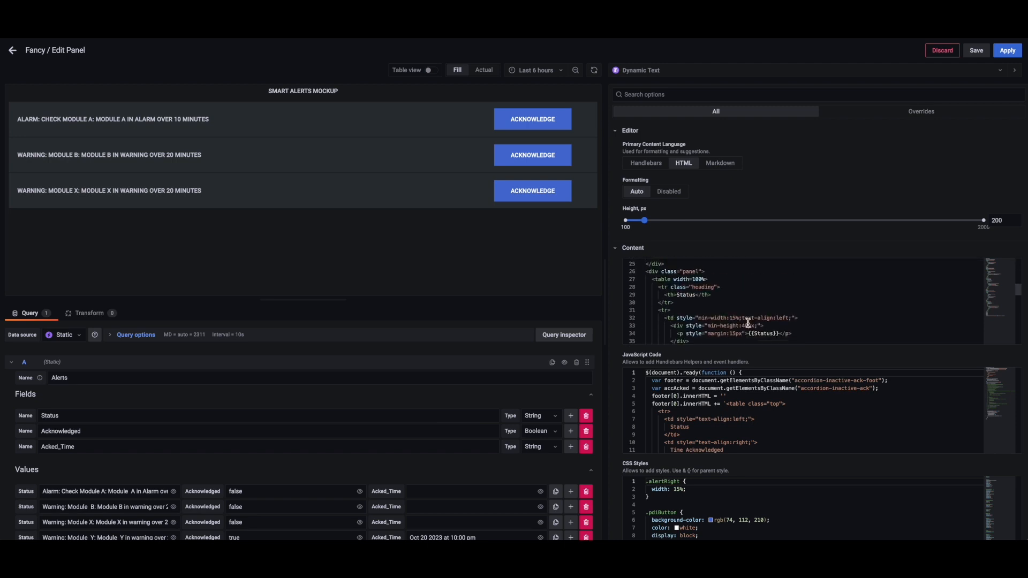
scroll(745, 324, down, 5)
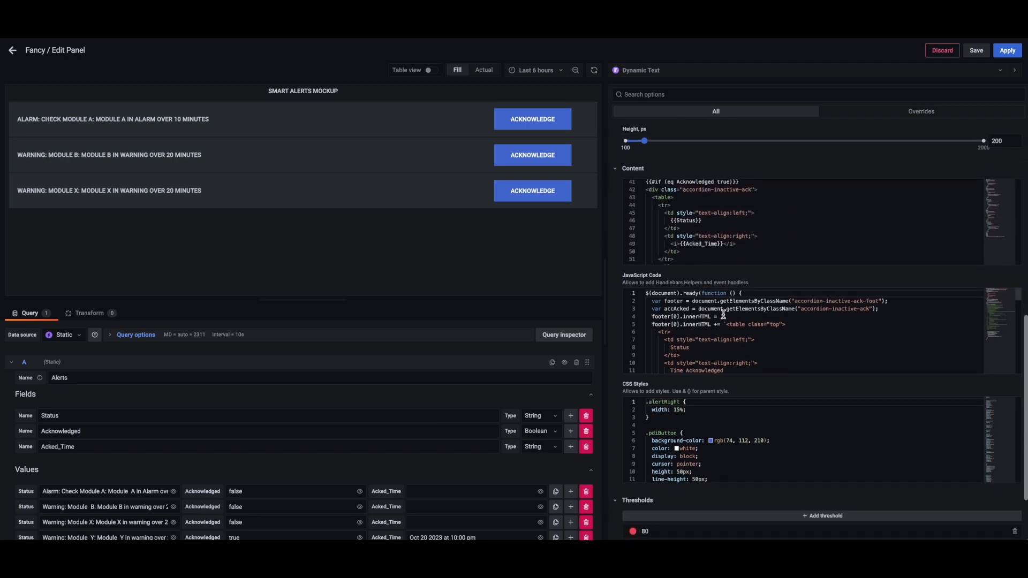
scroll(667, 322, down, 1)
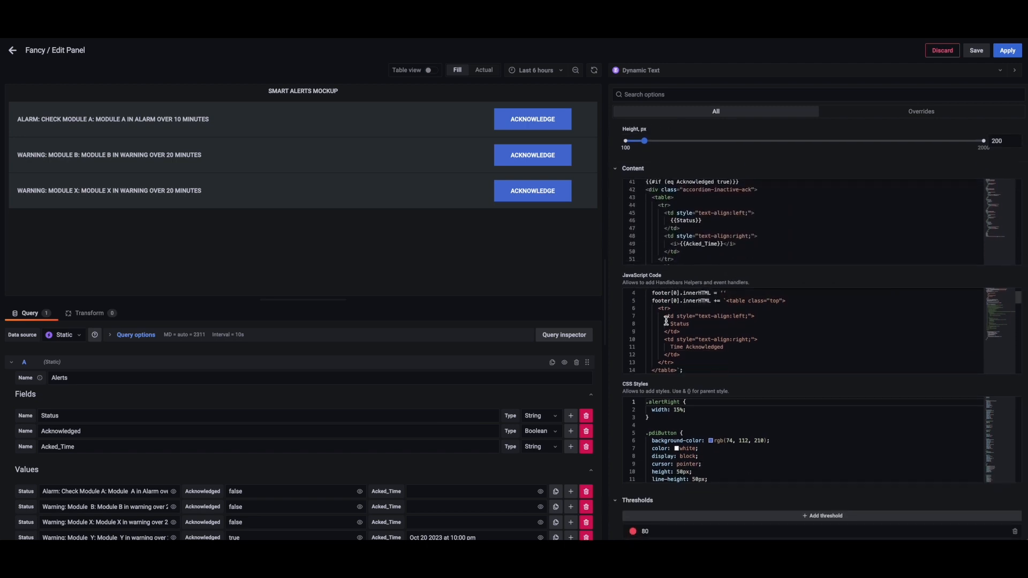
scroll(667, 321, up, 1)
scroll(670, 324, down, 3)
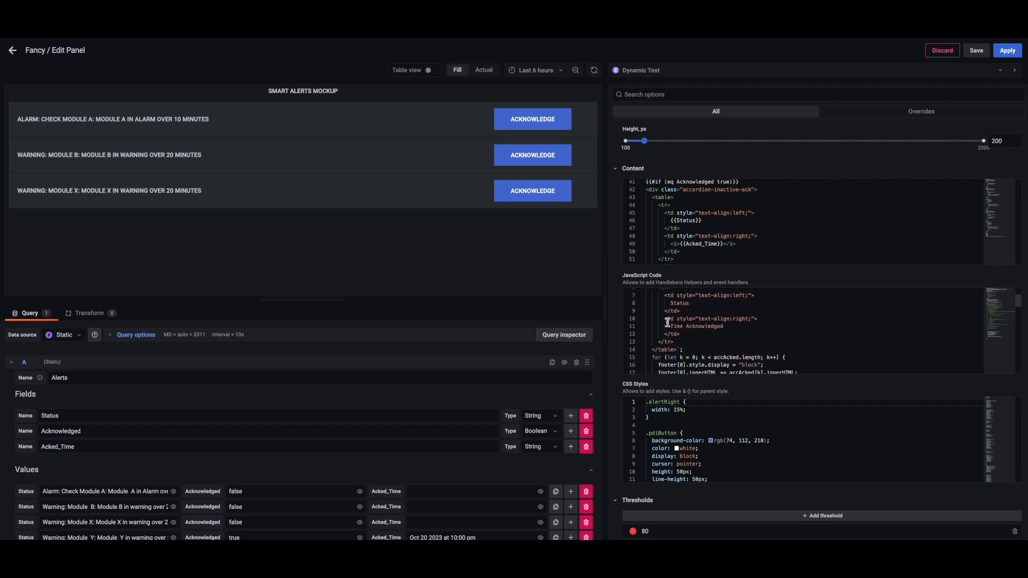
scroll(671, 326, down, 1)
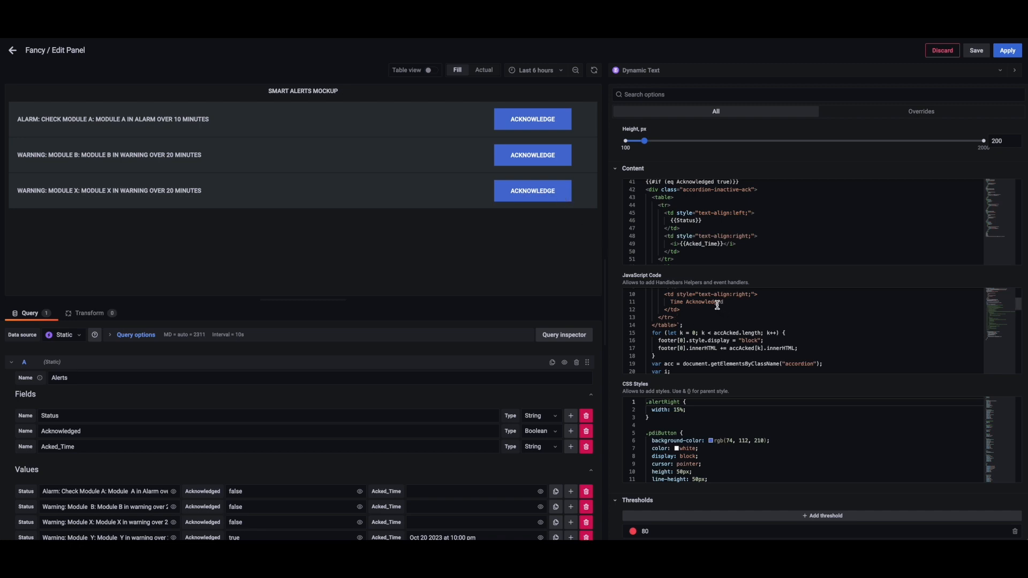
Examine the rendered alert rows and the remaining JavaScript and CSS code of the panel.
drag(206, 191, 11, 183)
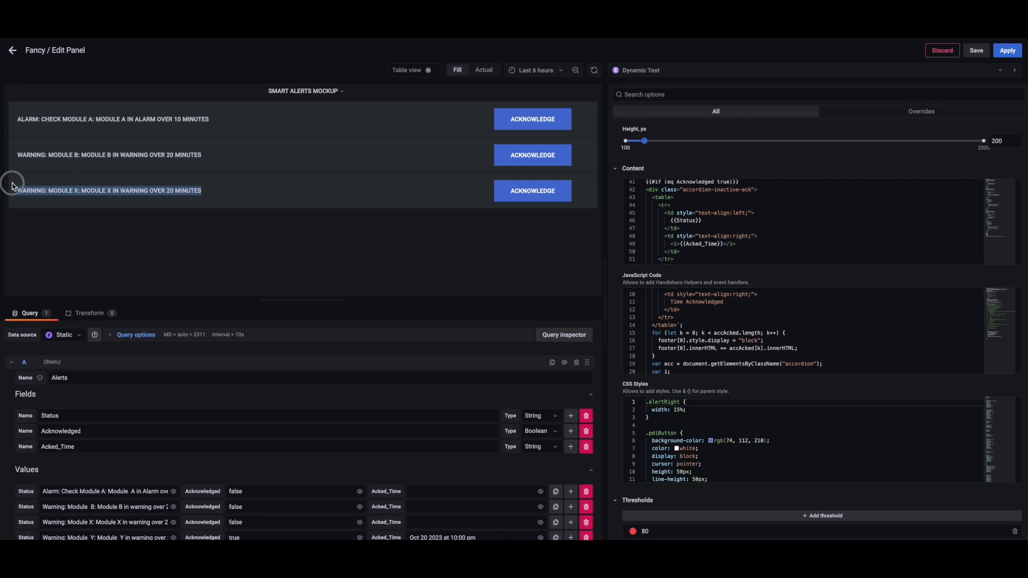
click(76, 188)
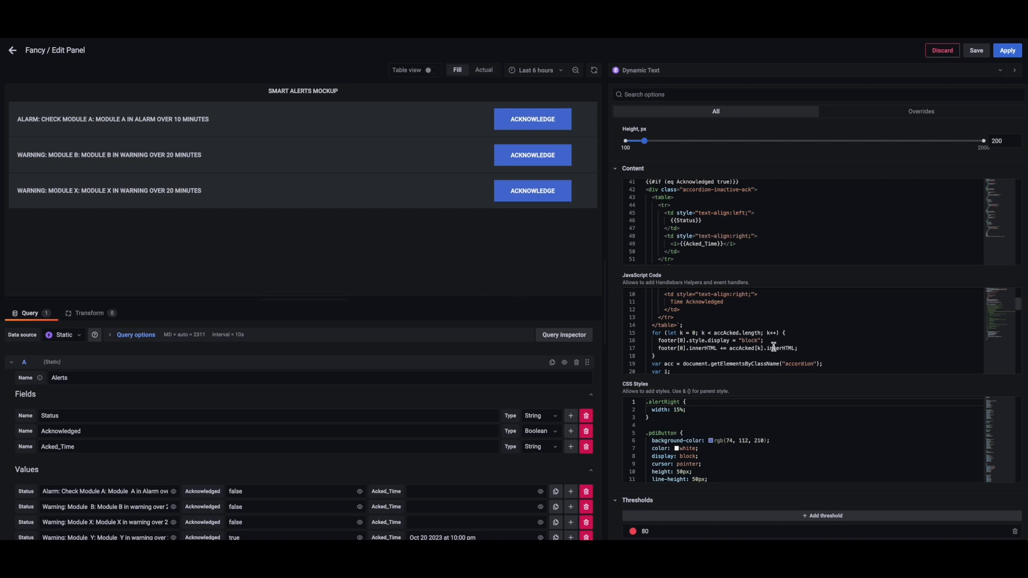
scroll(774, 348, down, 15)
scroll(774, 347, up, 3)
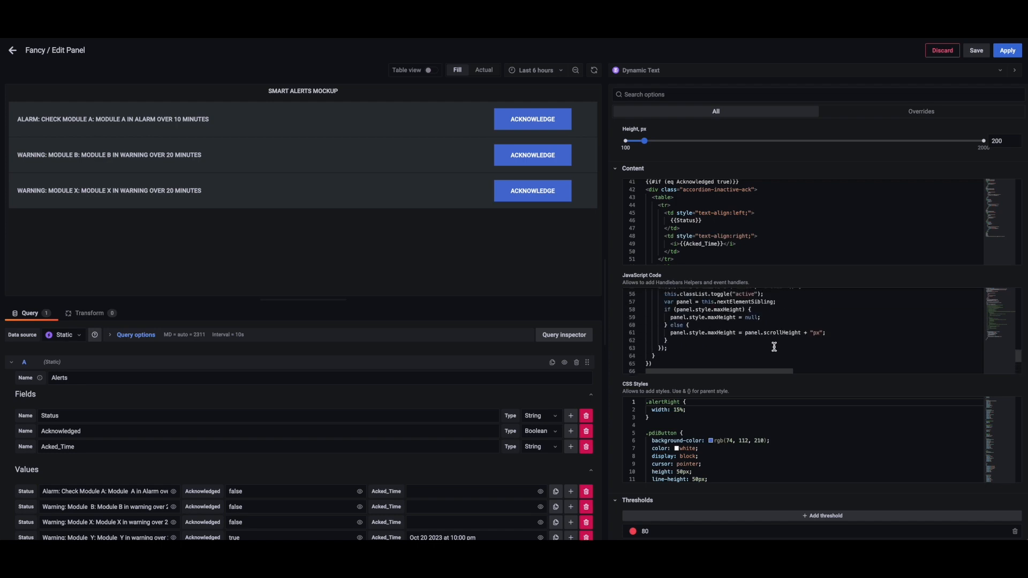
scroll(758, 423, down, 20)
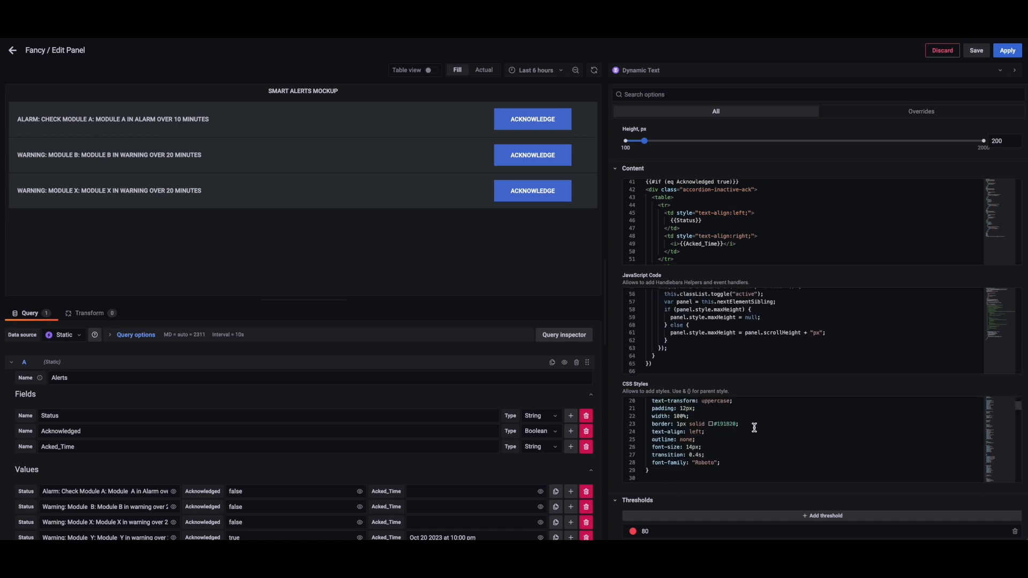
scroll(754, 427, down, 20)
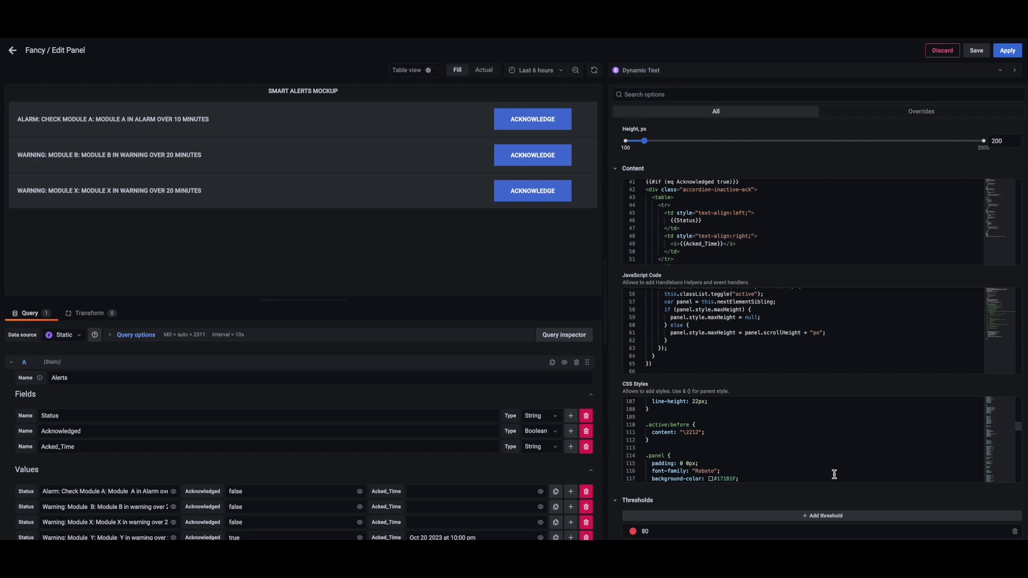
scroll(787, 439, up, 20)
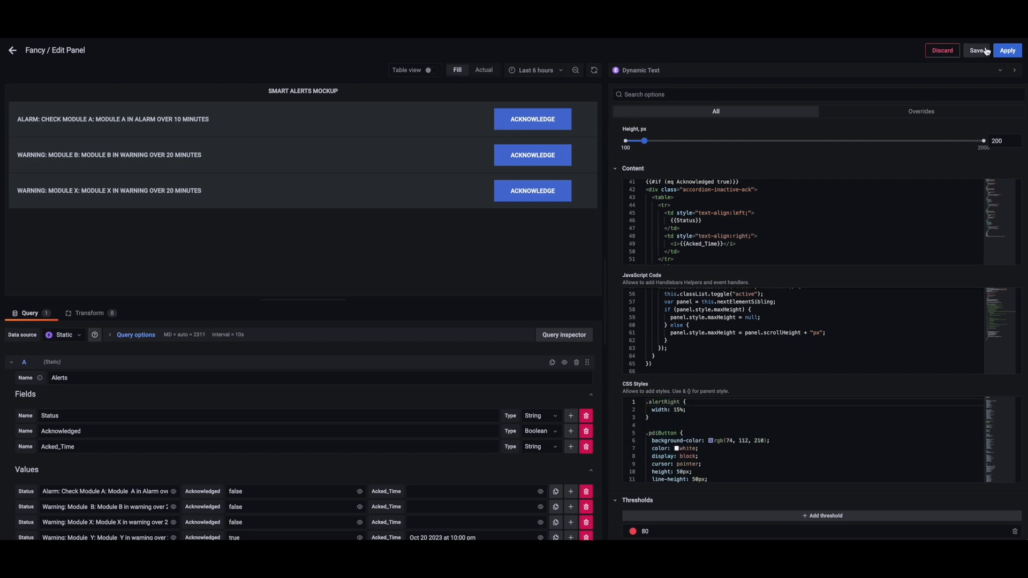
Leave the panel editor and return to the top of the Static Data Source page.
click(12, 50)
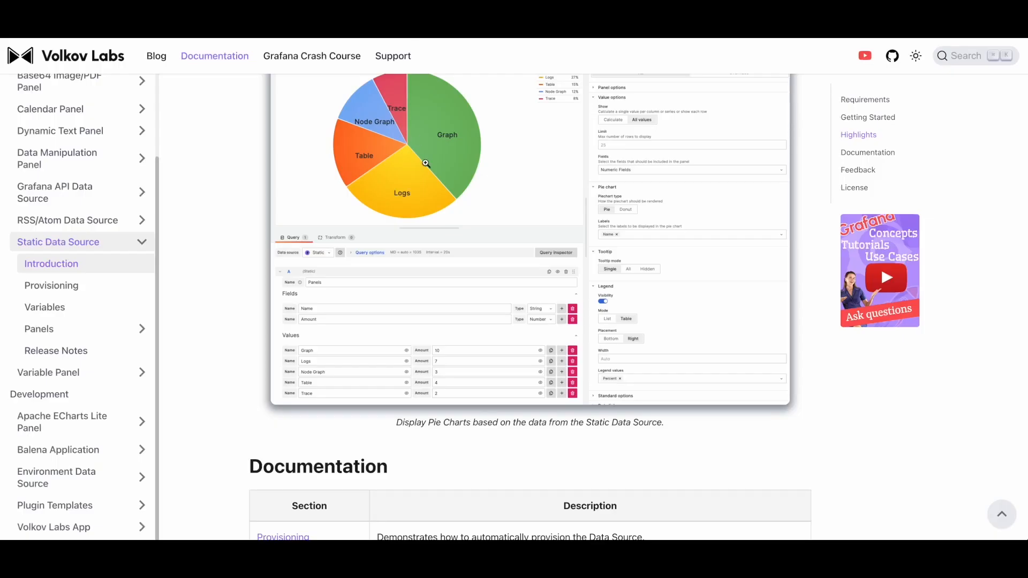
scroll(427, 167, up, 10)
scroll(426, 166, up, 2)
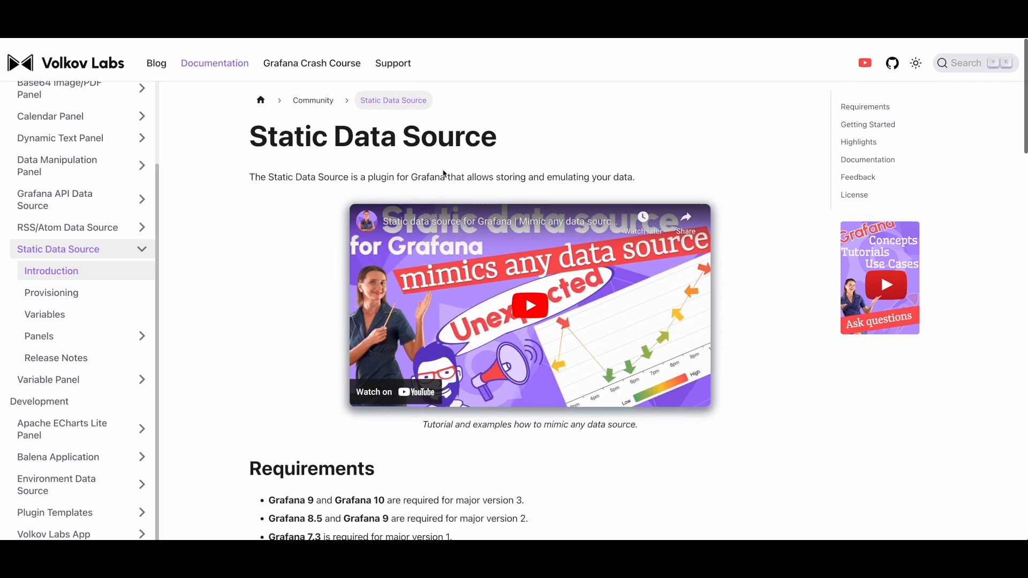